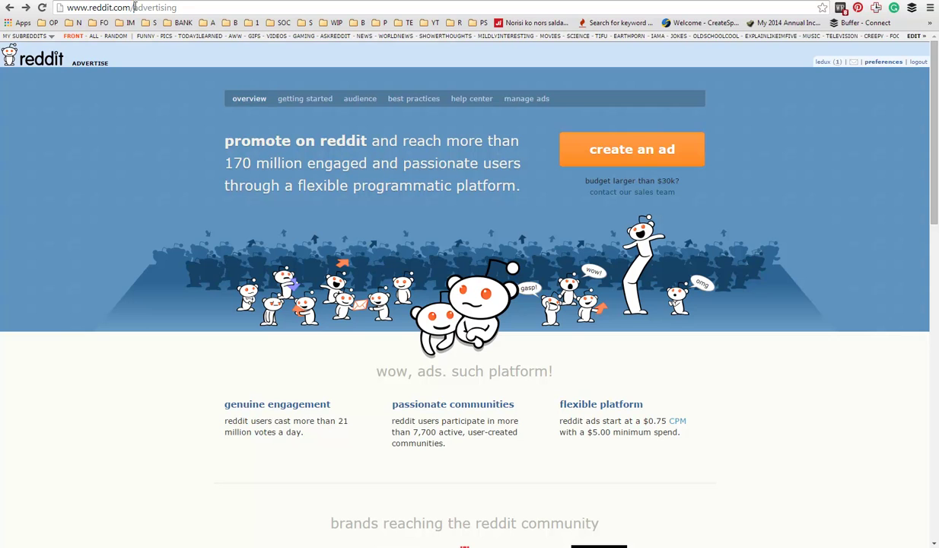
# Start creating a new ad from the reddit advertising overview page.
pyautogui.moveTo(134, 7); pyautogui.dragTo(195, 7)
pyautogui.click(213, 174)
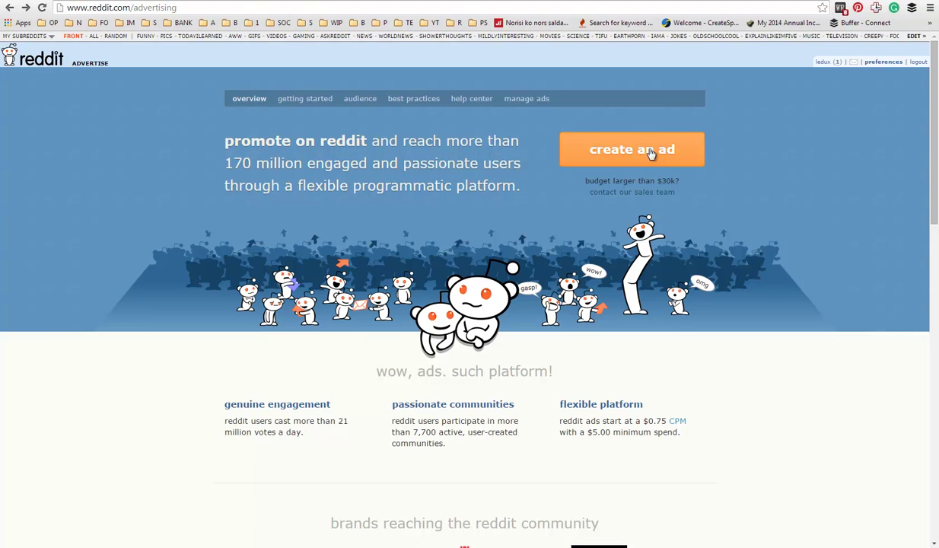
pyautogui.click(613, 151)
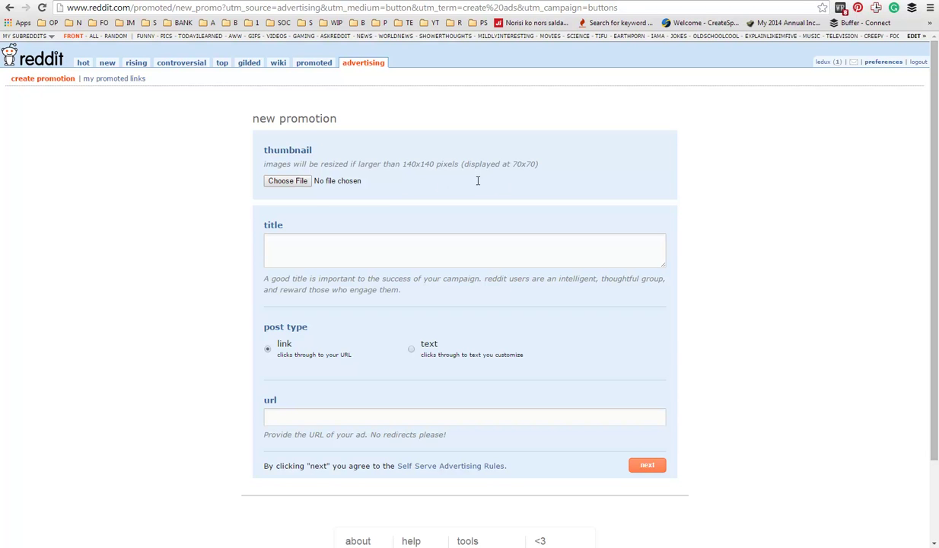
# Choose the image content-marketing-1 as the thumbnail of the new promotion.
pyautogui.moveTo(478, 180); pyautogui.dragTo(314, 168)
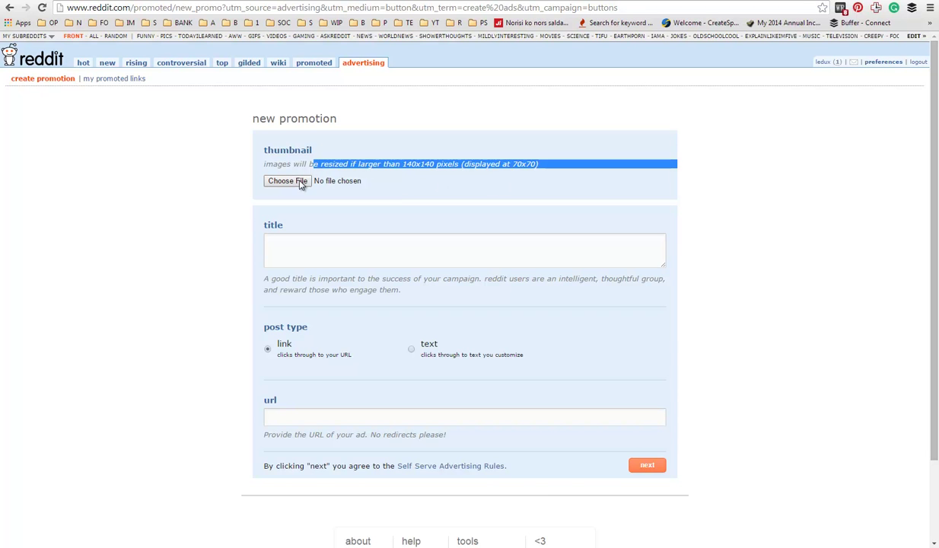
pyautogui.click(290, 181)
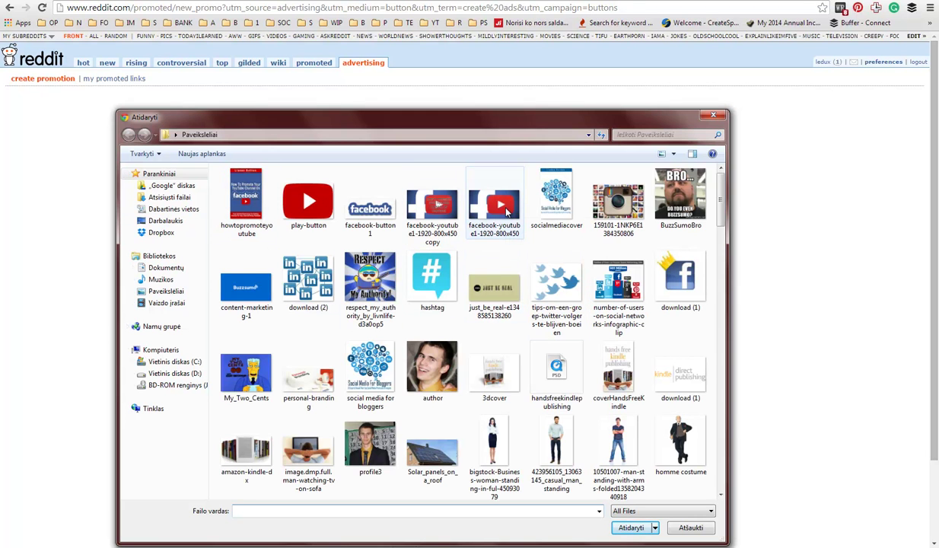
pyautogui.click(253, 264)
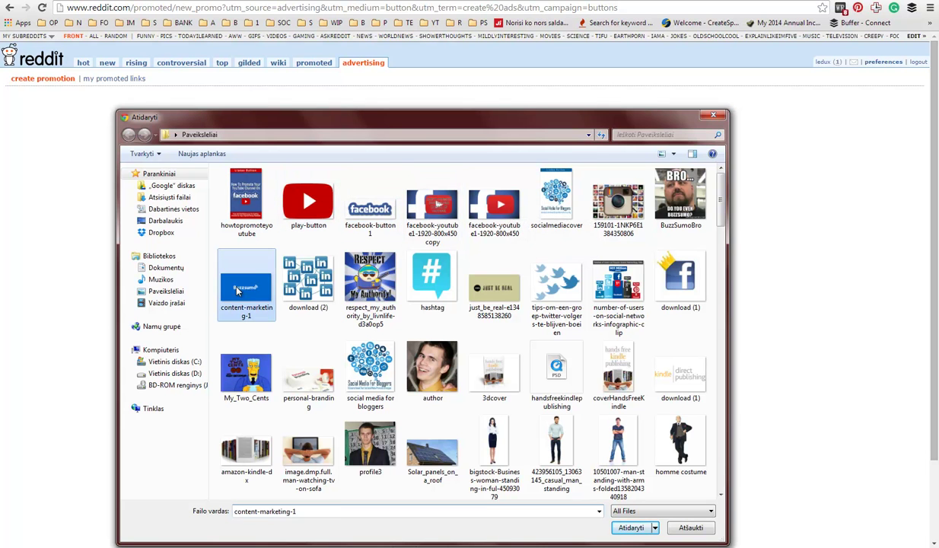
pyautogui.click(630, 528)
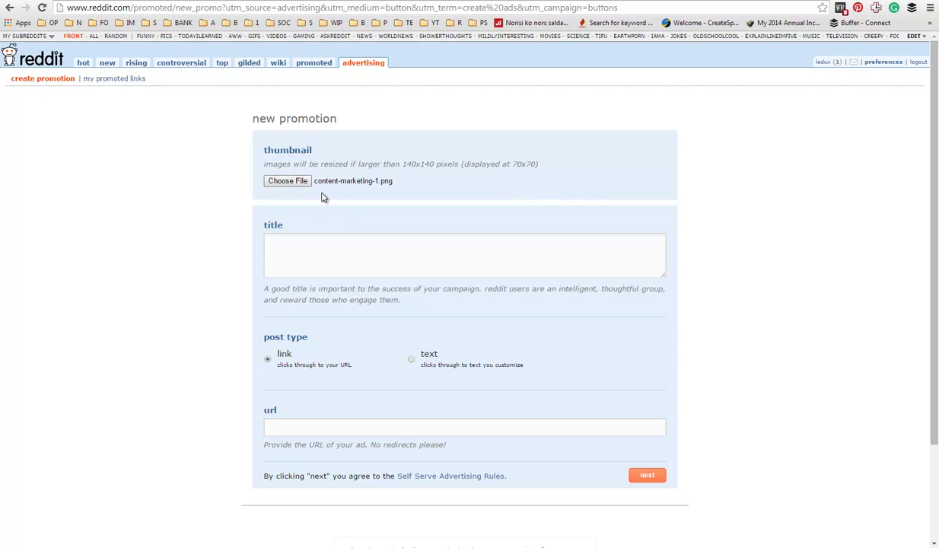
# Enter "My Secret To Building A Website Audience" as the title of the promotion.
pyautogui.click(350, 242)
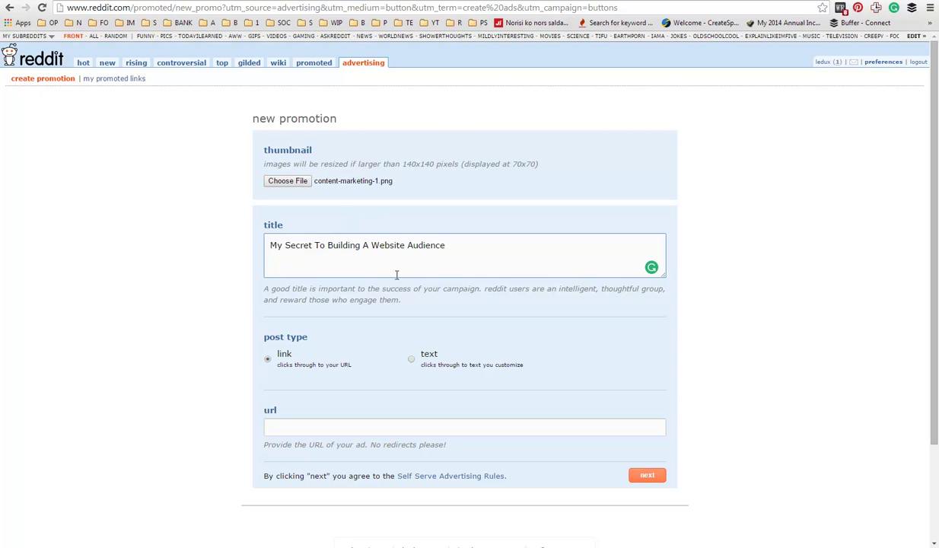
pyautogui.moveTo(255, 334); pyautogui.dragTo(320, 340)
pyautogui.click(323, 351)
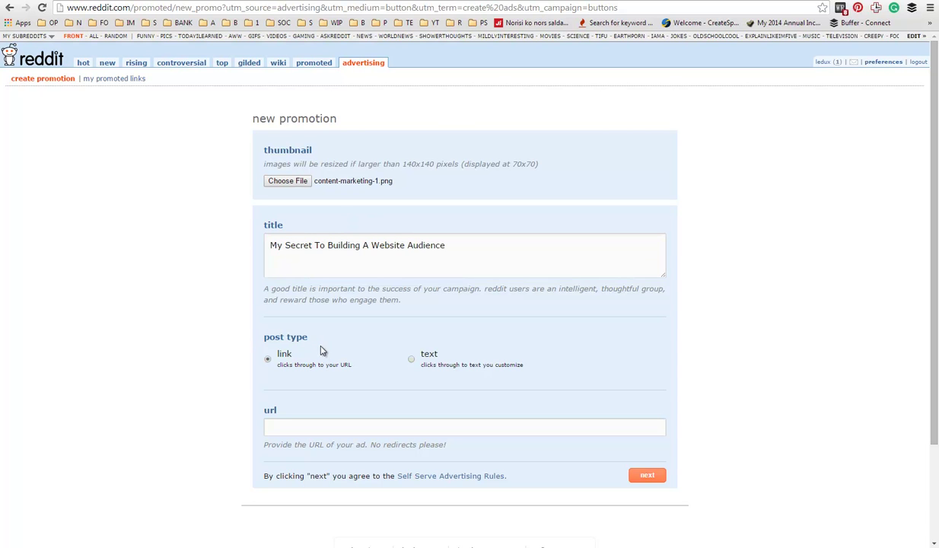
pyautogui.click(411, 360)
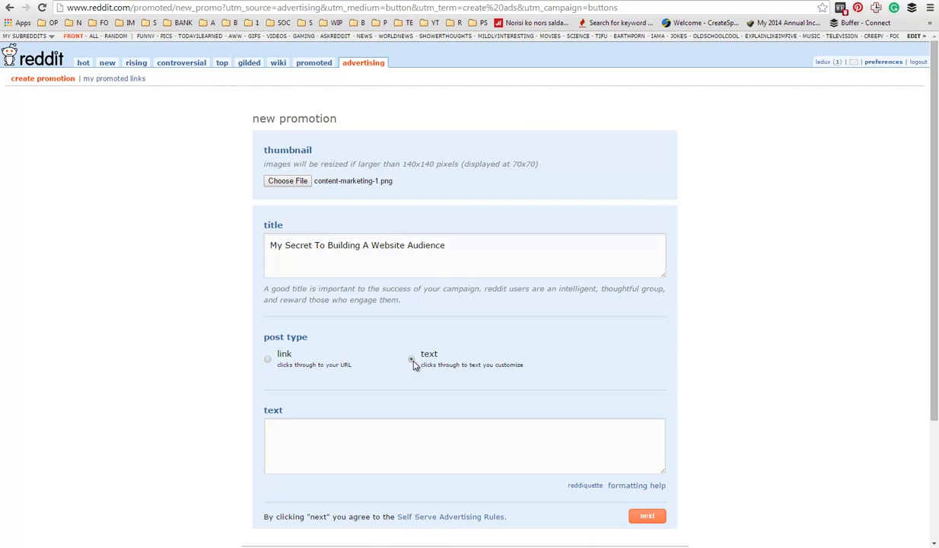
pyautogui.click(267, 358)
pyautogui.click(296, 428)
pyautogui.click(296, 428)
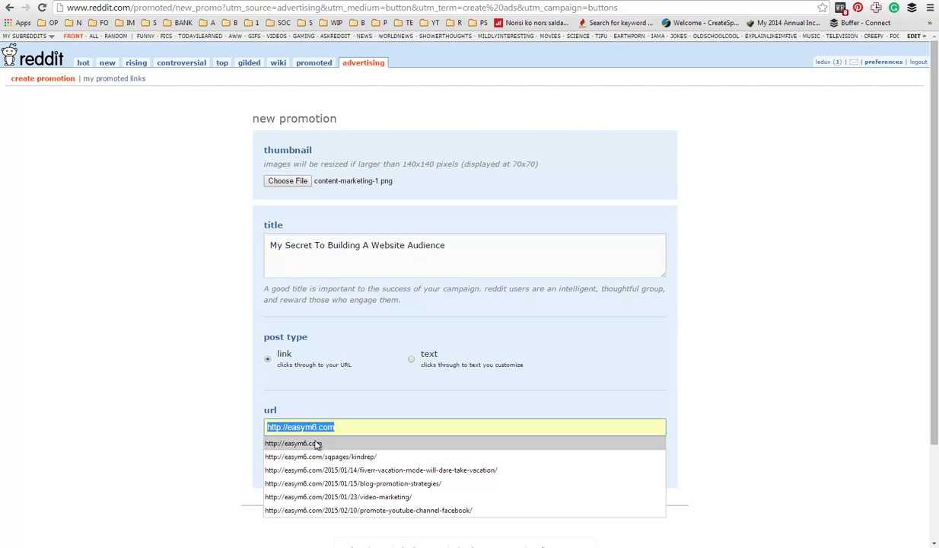
pyautogui.click(320, 444)
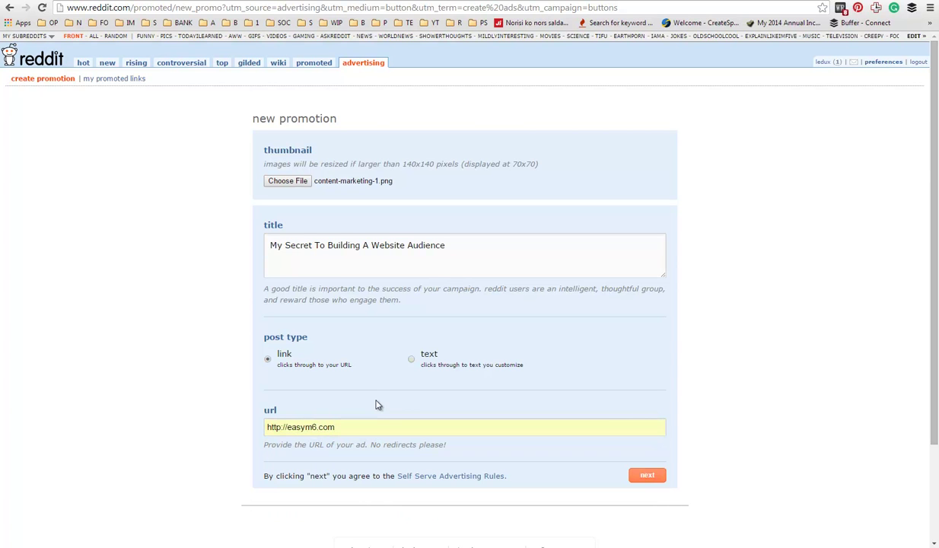
pyautogui.click(647, 477)
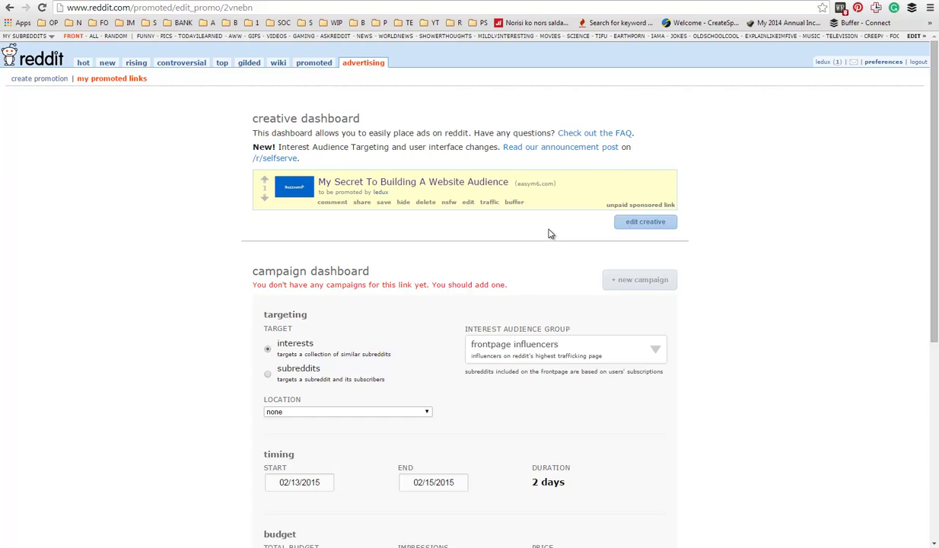
# Review the campaign settings, especially the interests target and the note on the interest audience group.
pyautogui.scroll(-1, 546, 235)
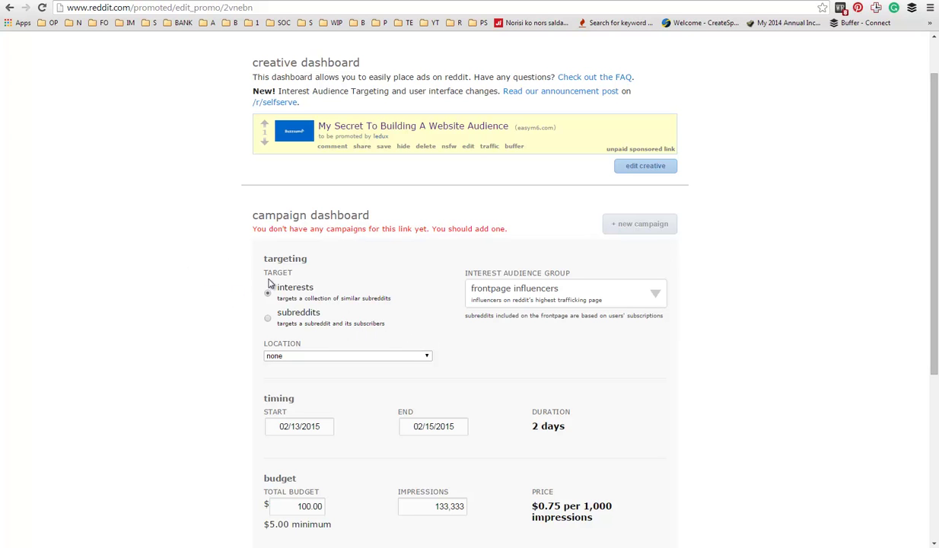
pyautogui.scroll(-2, 372, 285)
pyautogui.scroll(1, 367, 267)
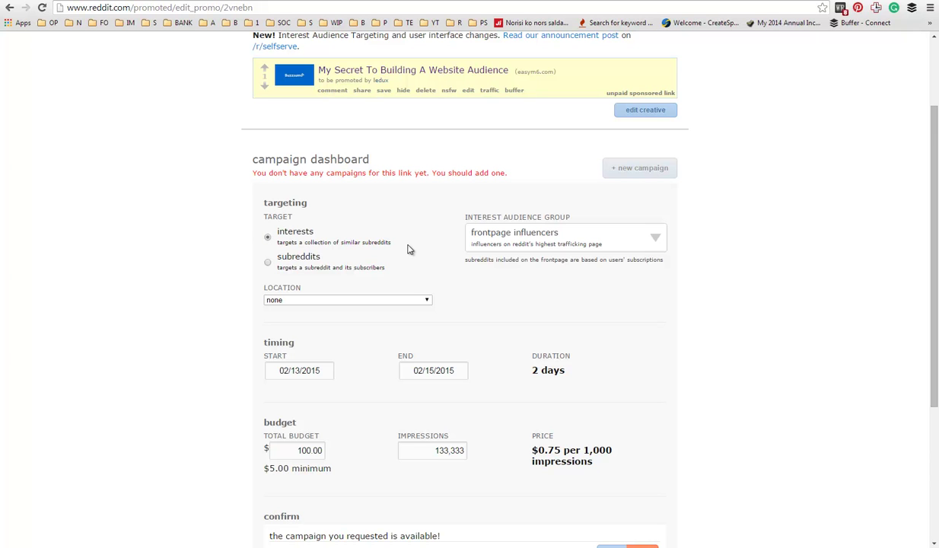
pyautogui.moveTo(390, 243); pyautogui.dragTo(282, 218)
pyautogui.click(364, 216)
pyautogui.moveTo(464, 264); pyautogui.dragTo(483, 251)
pyautogui.click(536, 255)
pyautogui.moveTo(657, 262); pyautogui.dragTo(441, 255)
pyautogui.click(470, 266)
# Set the campaign's interest audience group to technology buffs.
pyautogui.click(661, 242)
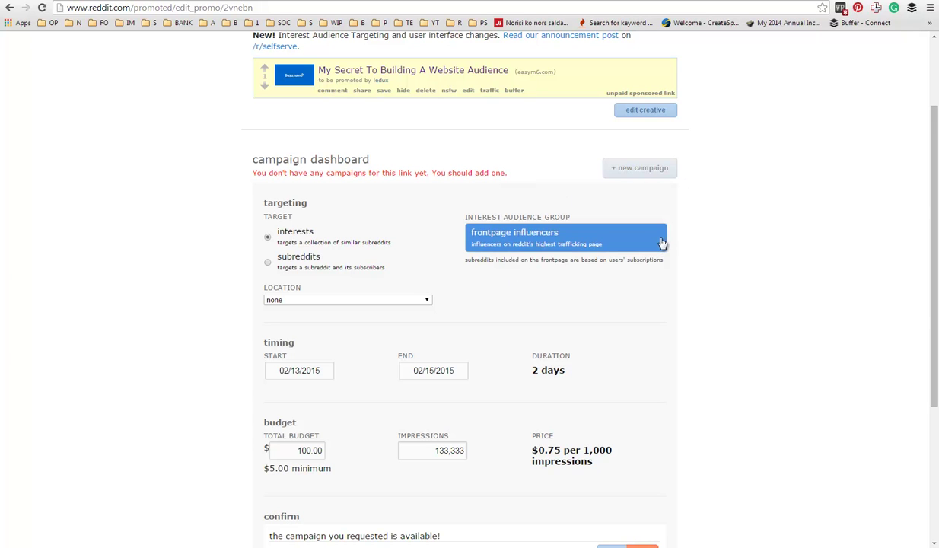
pyautogui.click(653, 244)
pyautogui.click(654, 245)
pyautogui.click(656, 247)
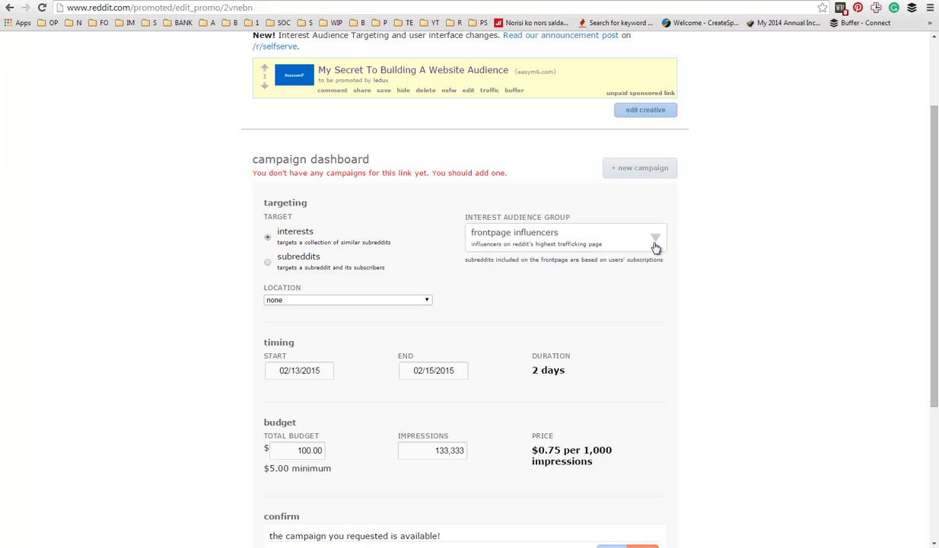
pyautogui.click(550, 242)
pyautogui.click(481, 242)
pyautogui.click(477, 240)
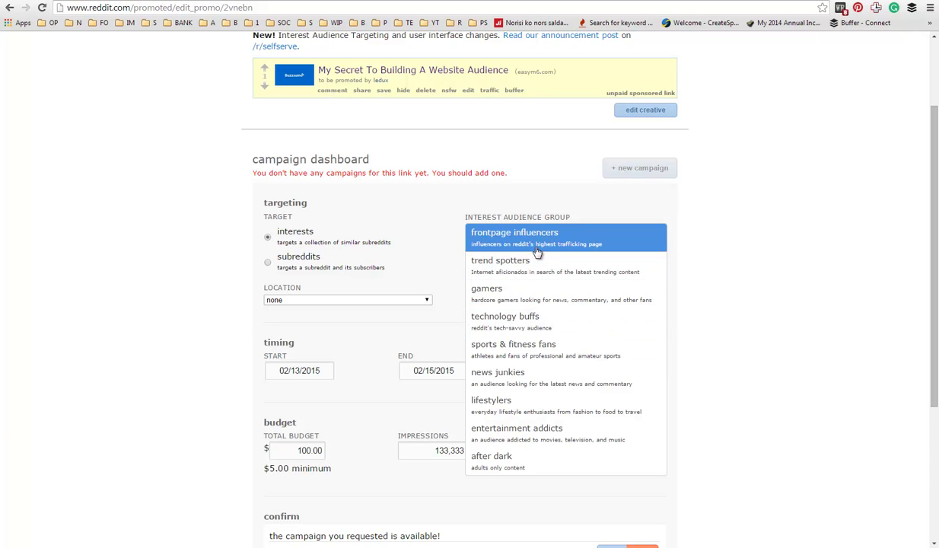
pyautogui.click(524, 327)
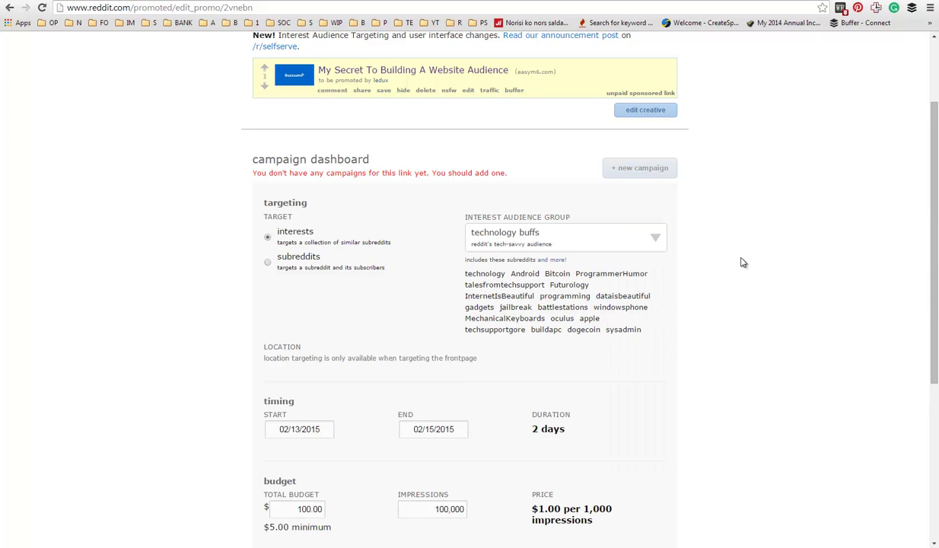
# Examine the subreddits included in the technology buffs group and the remaining campaign settings.
pyautogui.moveTo(461, 272); pyautogui.dragTo(289, 232)
pyautogui.click(503, 296)
pyautogui.moveTo(465, 279); pyautogui.dragTo(650, 321)
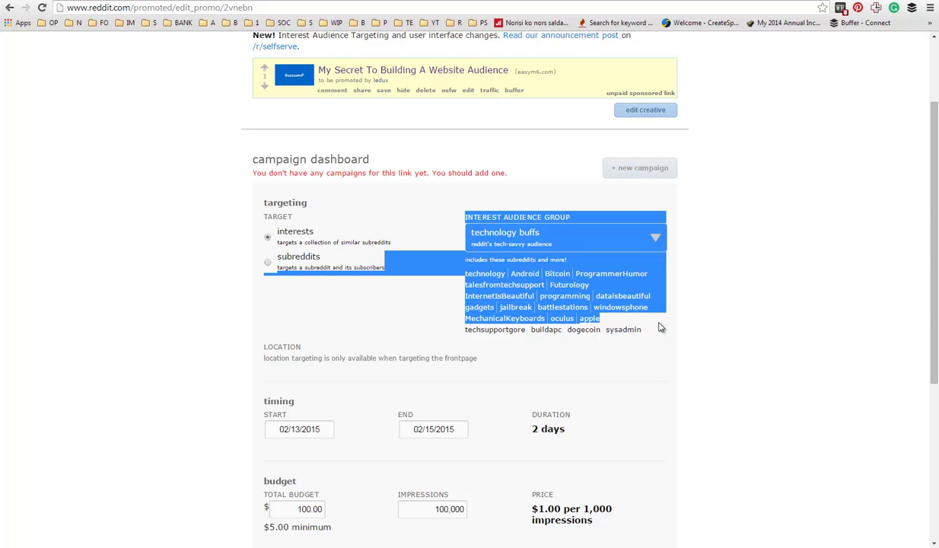
pyautogui.click(652, 330)
pyautogui.scroll(-2, 661, 339)
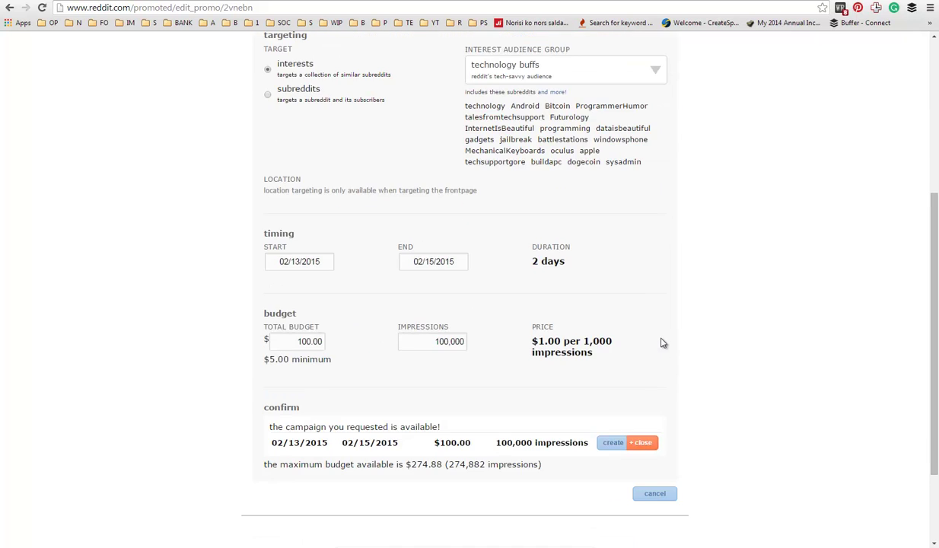
pyautogui.scroll(1, 662, 342)
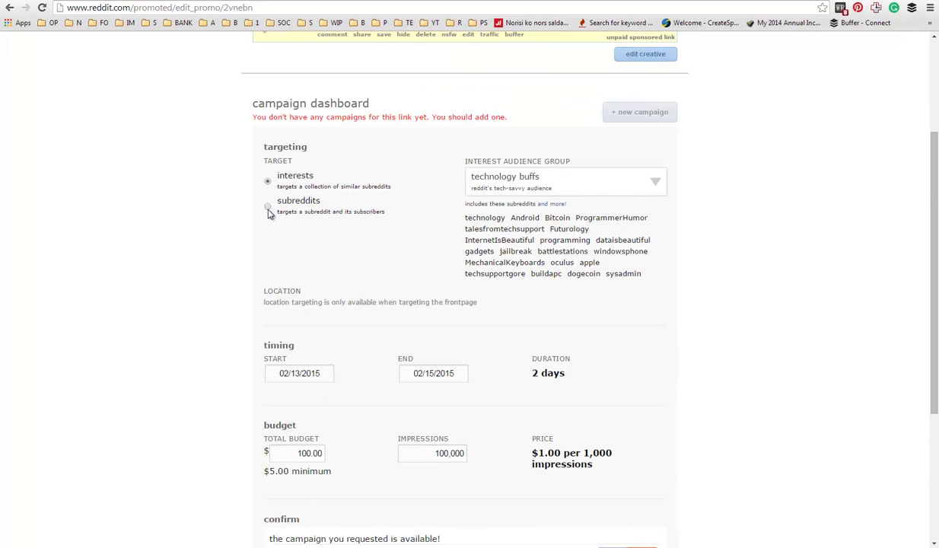
pyautogui.scroll(-2, 268, 213)
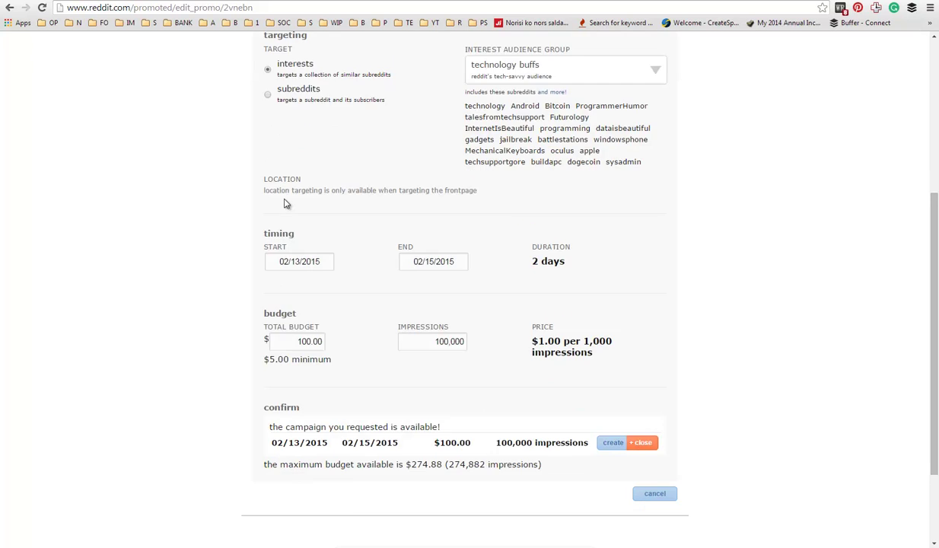
pyautogui.scroll(1, 285, 203)
# Switch the targeting to subreddits and try the suggested askscience and todayilearned subreddits.
pyautogui.click(266, 151)
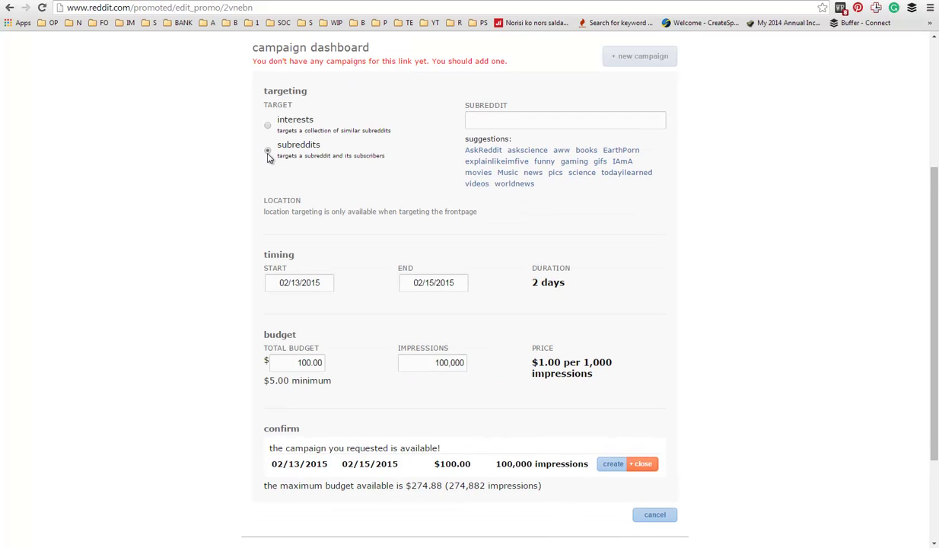
pyautogui.click(505, 123)
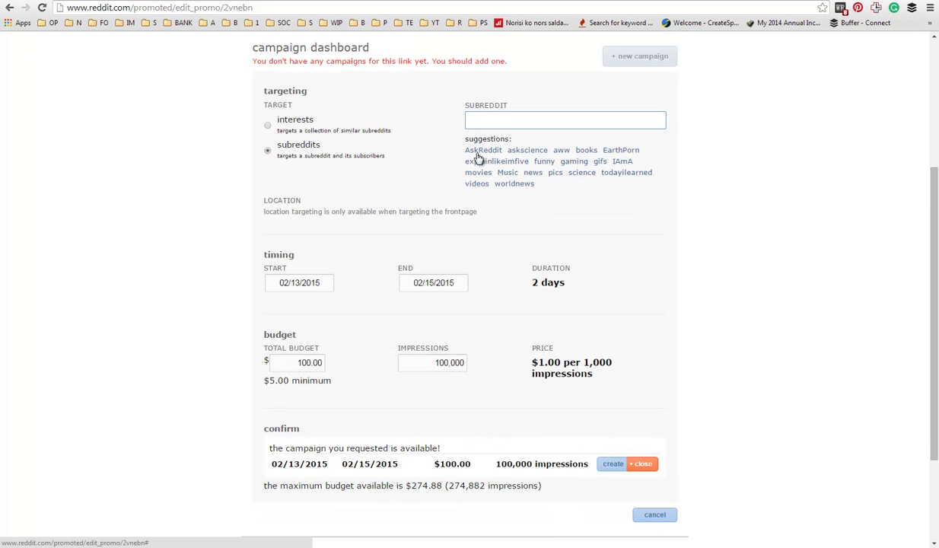
pyautogui.click(530, 154)
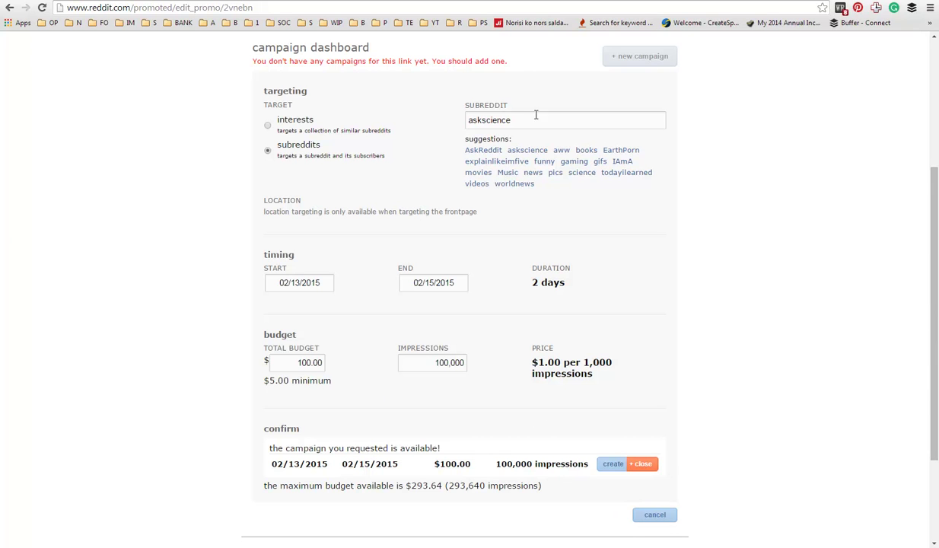
pyautogui.moveTo(532, 117); pyautogui.dragTo(402, 121)
pyautogui.press('BackSpace')
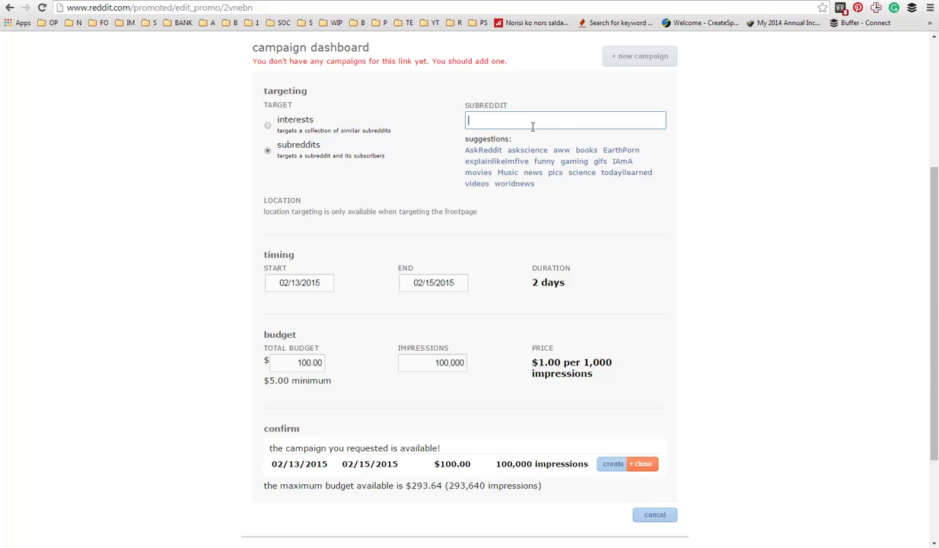
pyautogui.click(627, 173)
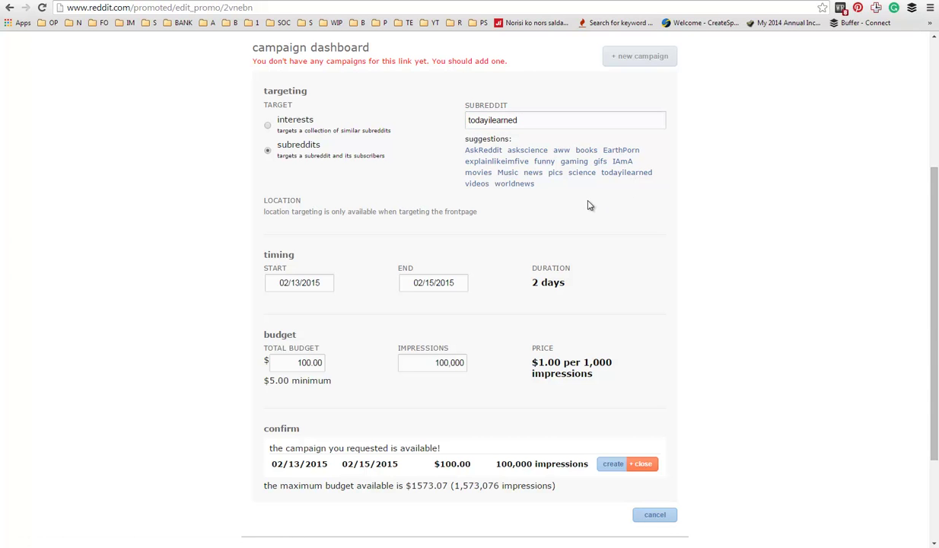
# Set the target subreddit to marketing and check its availability in the confirm section.
pyautogui.doubleClick(526, 119)
pyautogui.press('BackSpace')
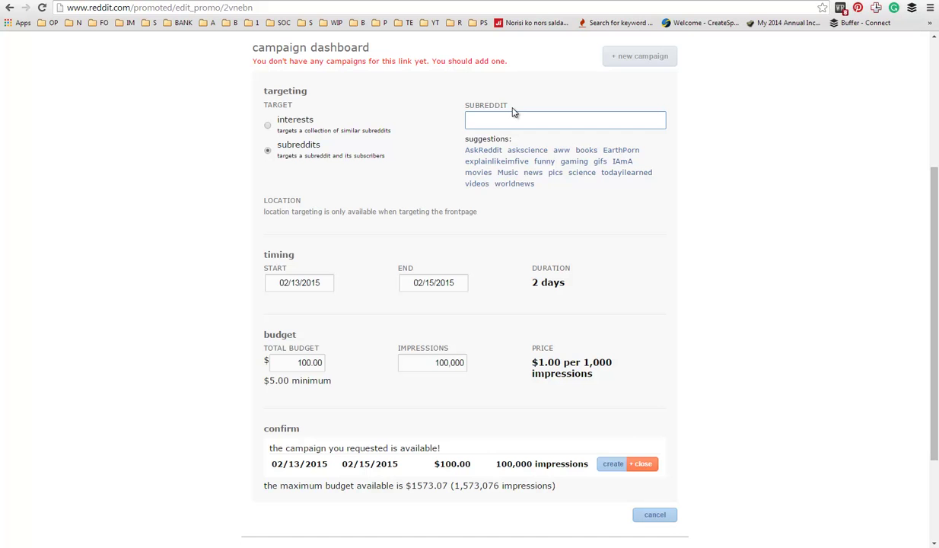
pyautogui.write('marketing')
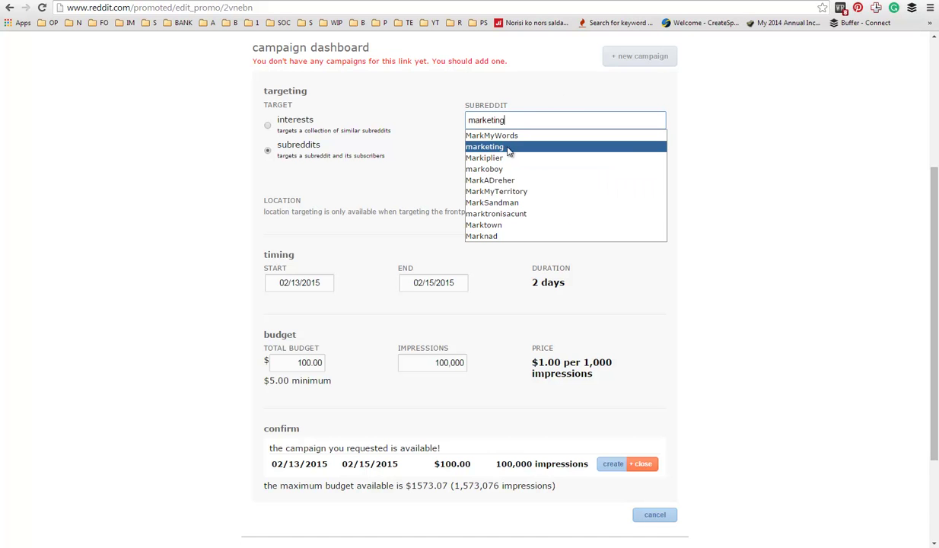
pyautogui.click(503, 147)
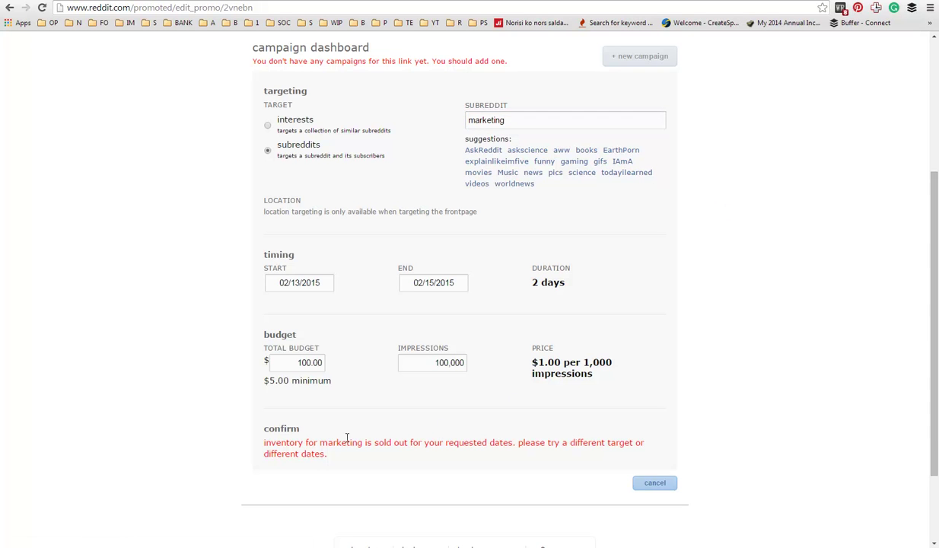
pyautogui.moveTo(255, 417); pyautogui.dragTo(264, 443)
pyautogui.click(356, 445)
pyautogui.moveTo(261, 454); pyautogui.dragTo(495, 453)
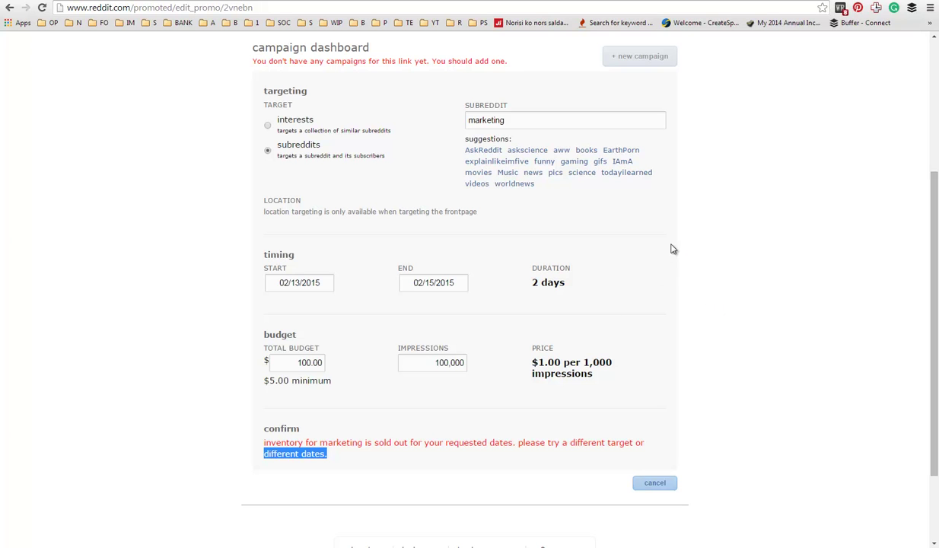
pyautogui.click(631, 224)
# Clear the target subreddit and return the targeting to interests with technology buffs as the audience group.
pyautogui.moveTo(506, 119); pyautogui.dragTo(475, 121)
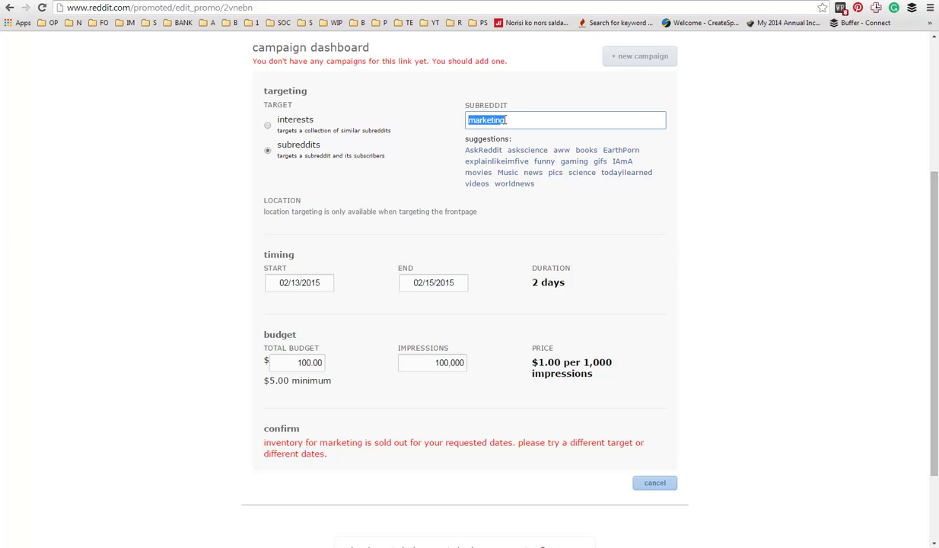
pyautogui.click(511, 119)
pyautogui.moveTo(523, 122); pyautogui.dragTo(369, 117)
pyautogui.press('BackSpace')
pyautogui.click(268, 132)
pyautogui.click(268, 129)
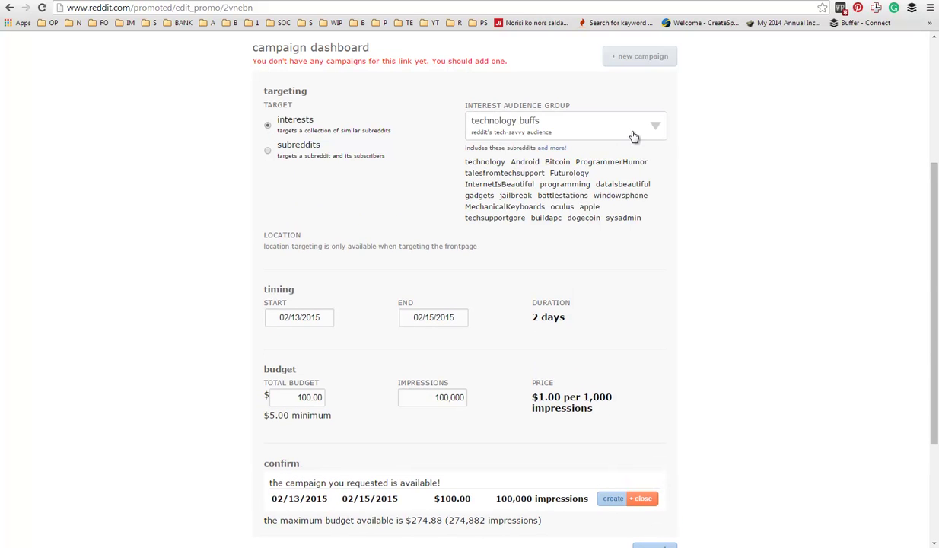
pyautogui.click(655, 130)
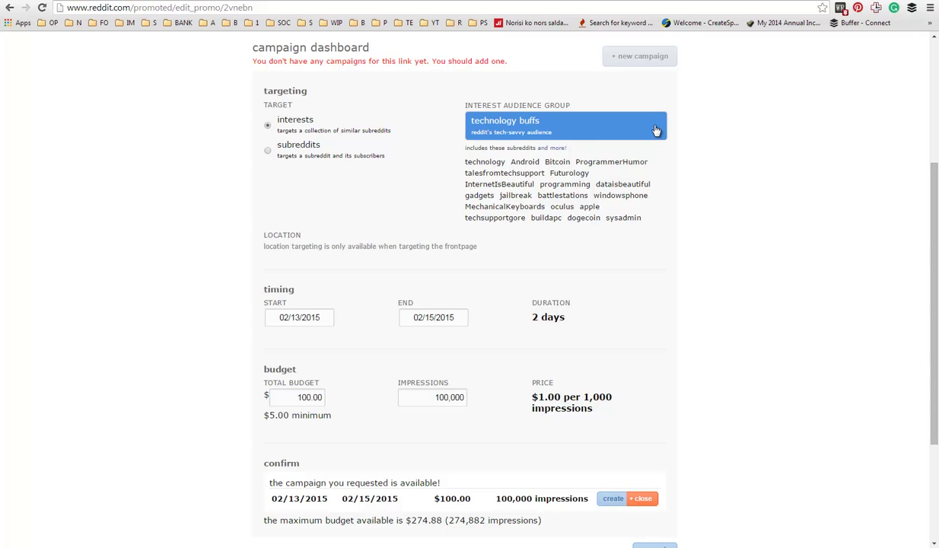
pyautogui.click(577, 132)
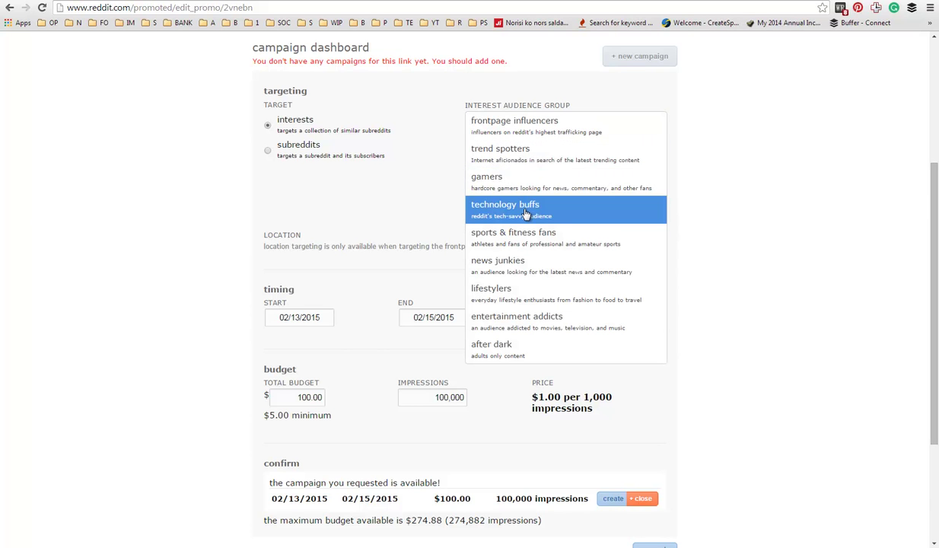
pyautogui.click(601, 219)
# Review the campaign's start date calendar, its budget and price, and the confirmation details.
pyautogui.moveTo(641, 219); pyautogui.dragTo(275, 294)
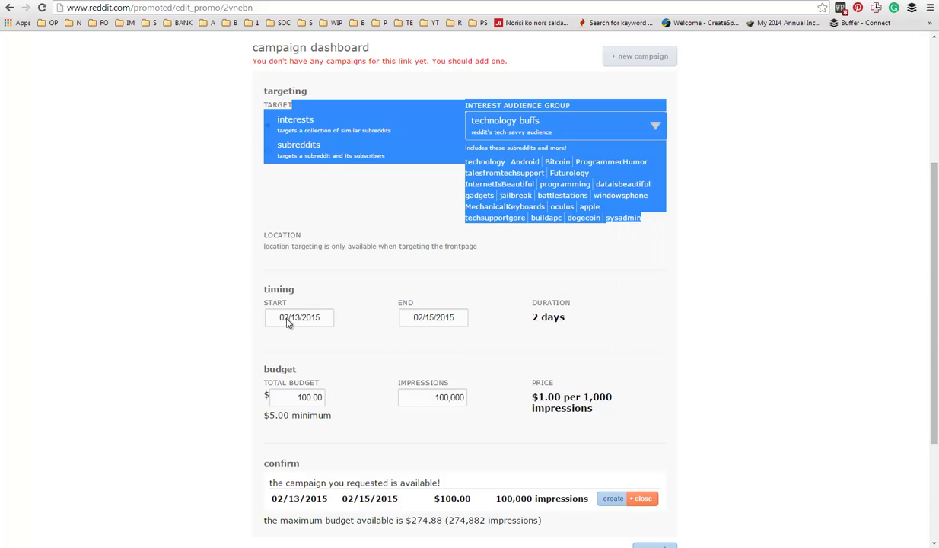
pyautogui.click(296, 318)
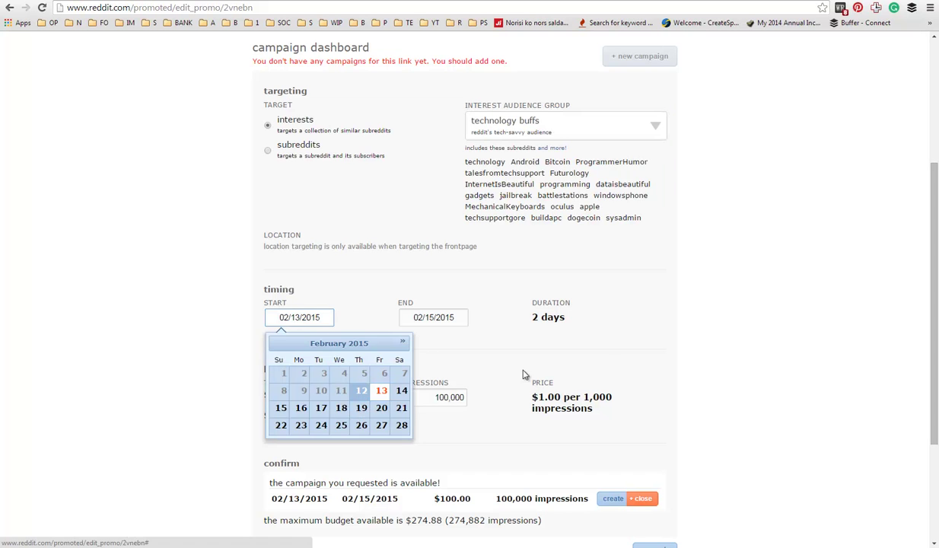
pyautogui.click(592, 347)
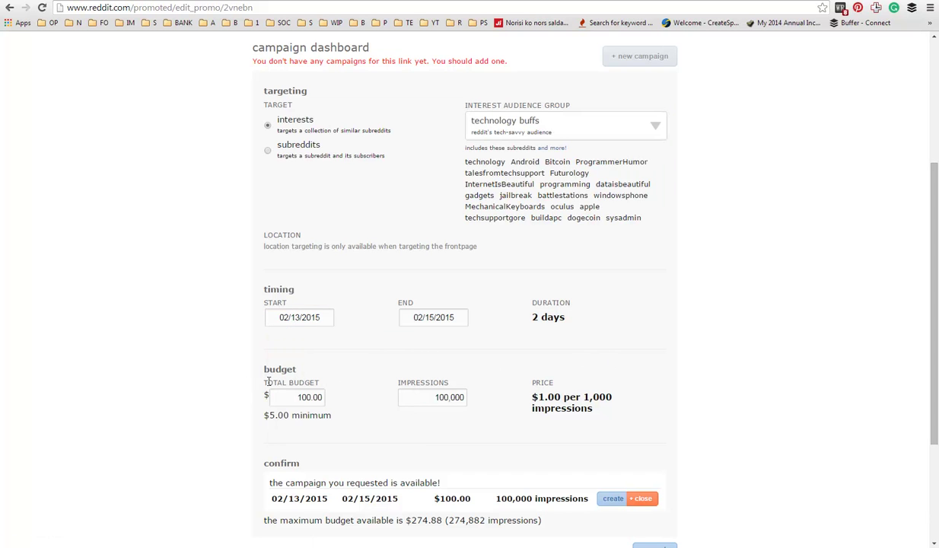
pyautogui.moveTo(267, 381); pyautogui.dragTo(555, 394)
pyautogui.click(673, 369)
pyautogui.scroll(-2, 694, 366)
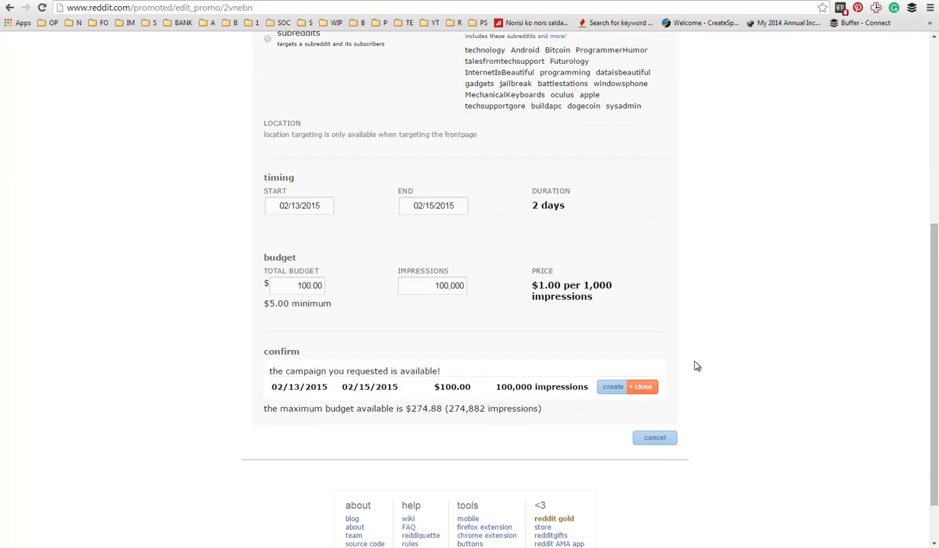